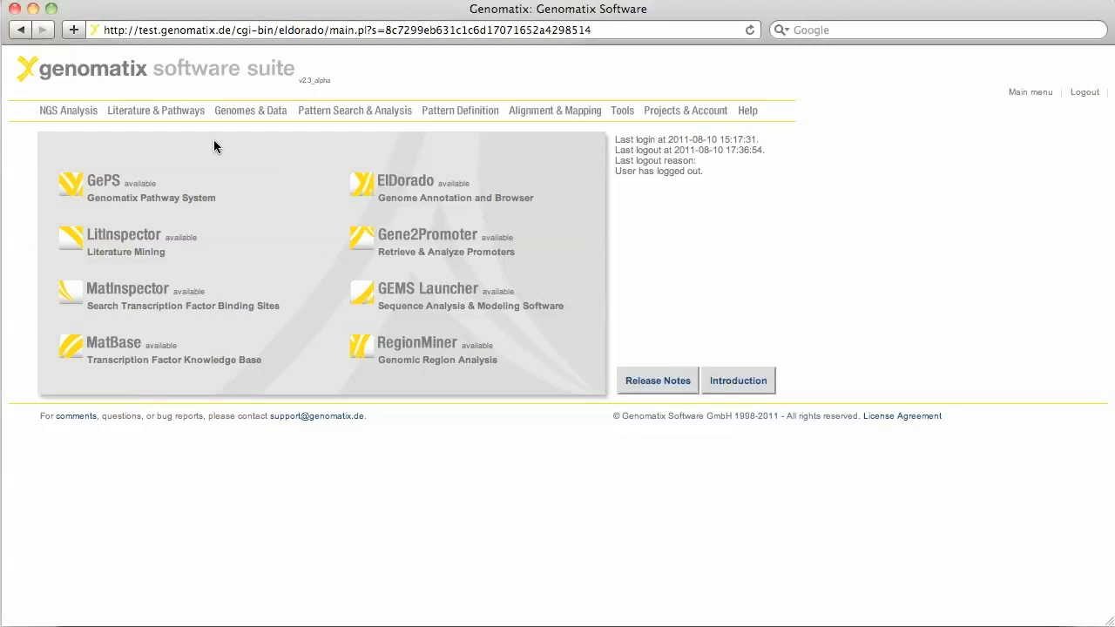
Open the RegionMiner Orthologous Regions search from the NGS Analysis menu
mouse_move(76, 117)
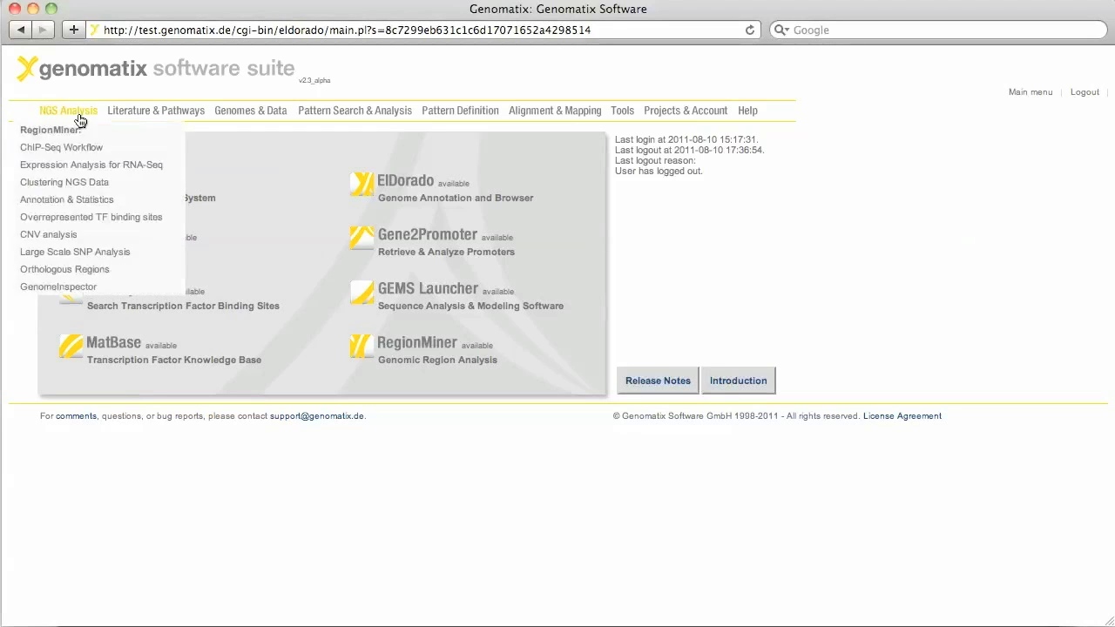
click(118, 275)
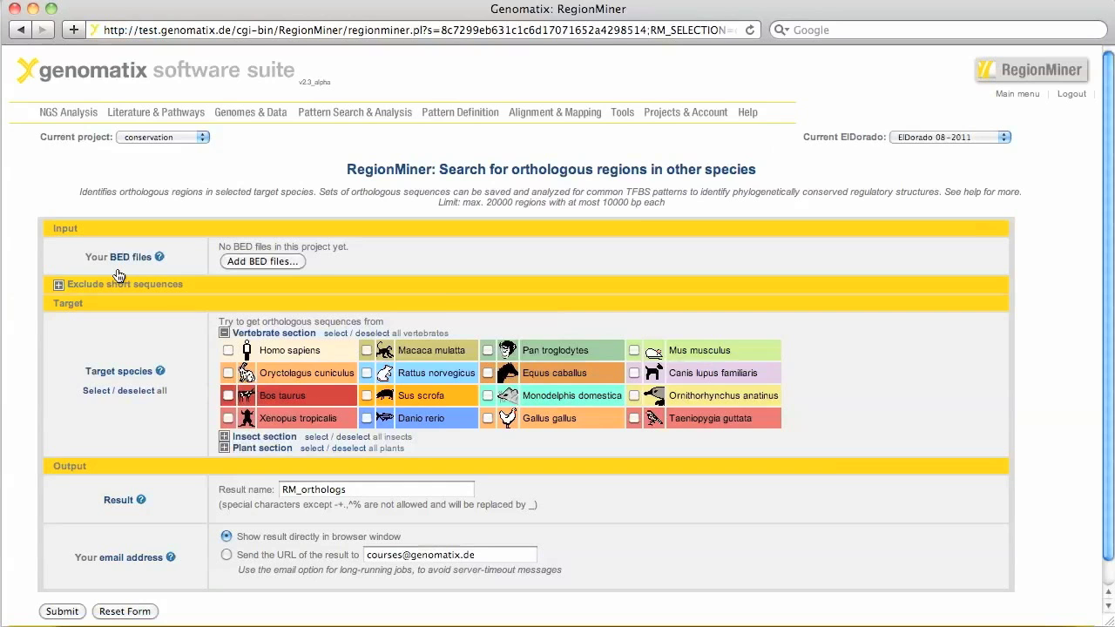
Upload STAT1modelmatch_peaks.bed from the local computer as a project BED file
click(249, 261)
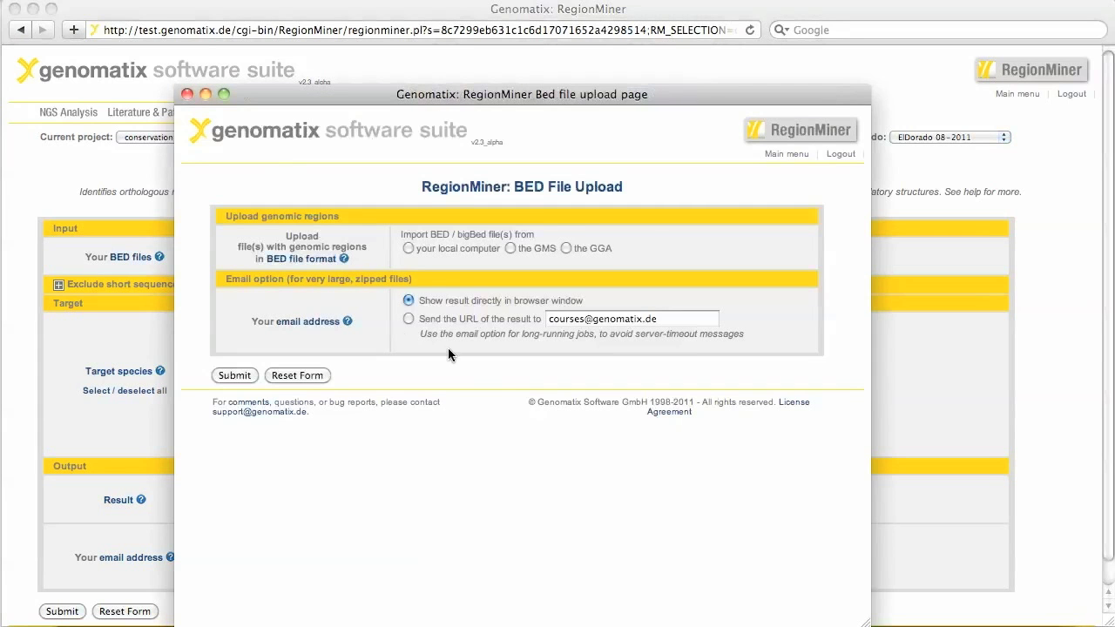
click(409, 248)
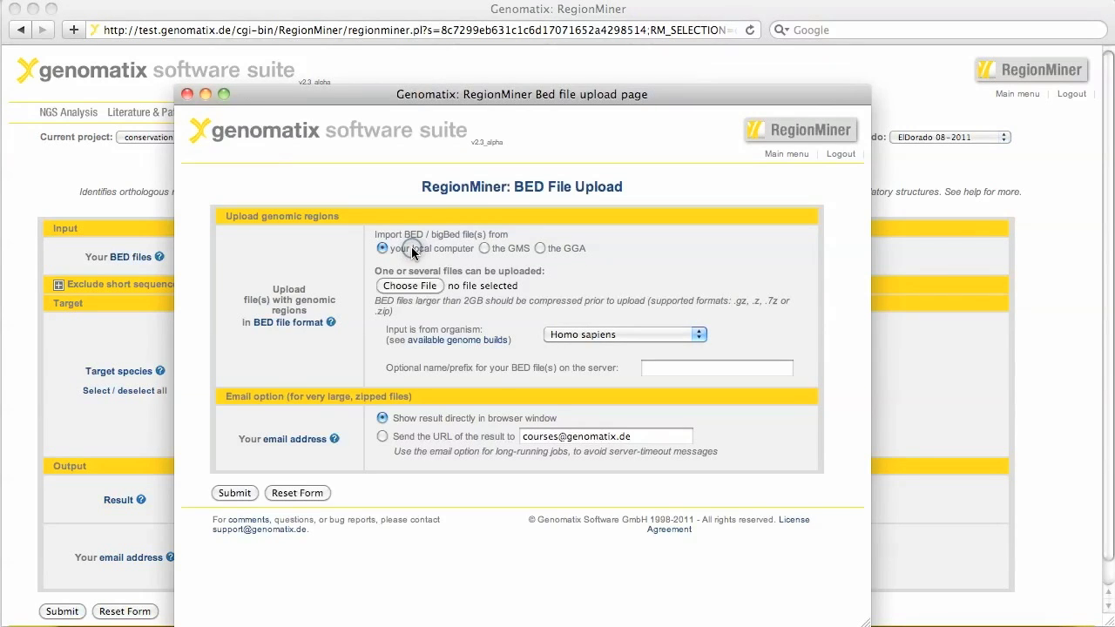
click(433, 286)
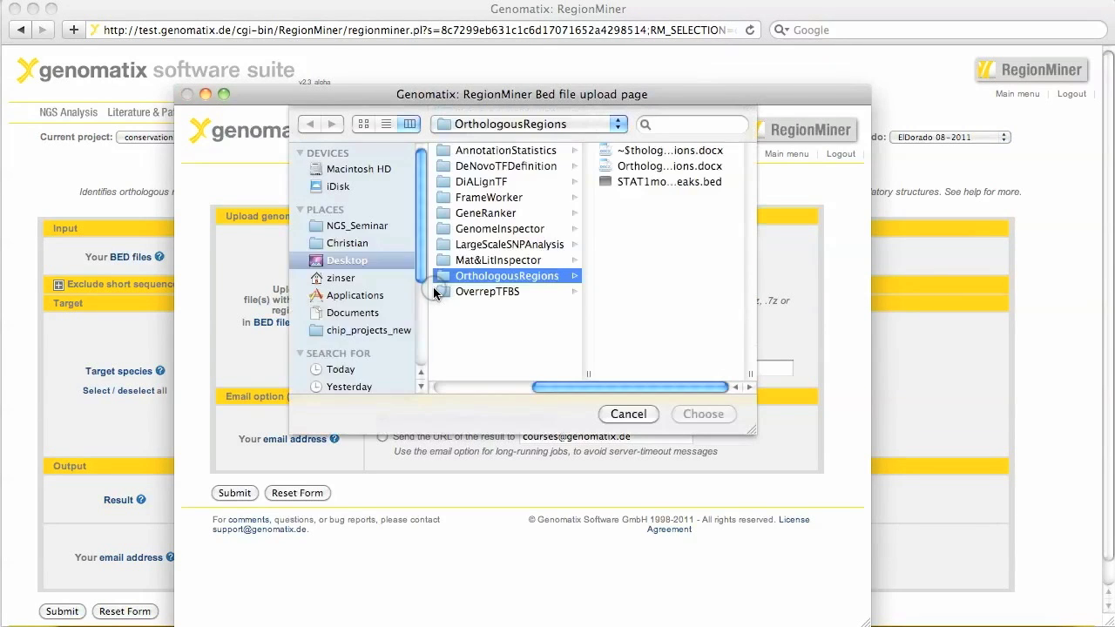
click(637, 183)
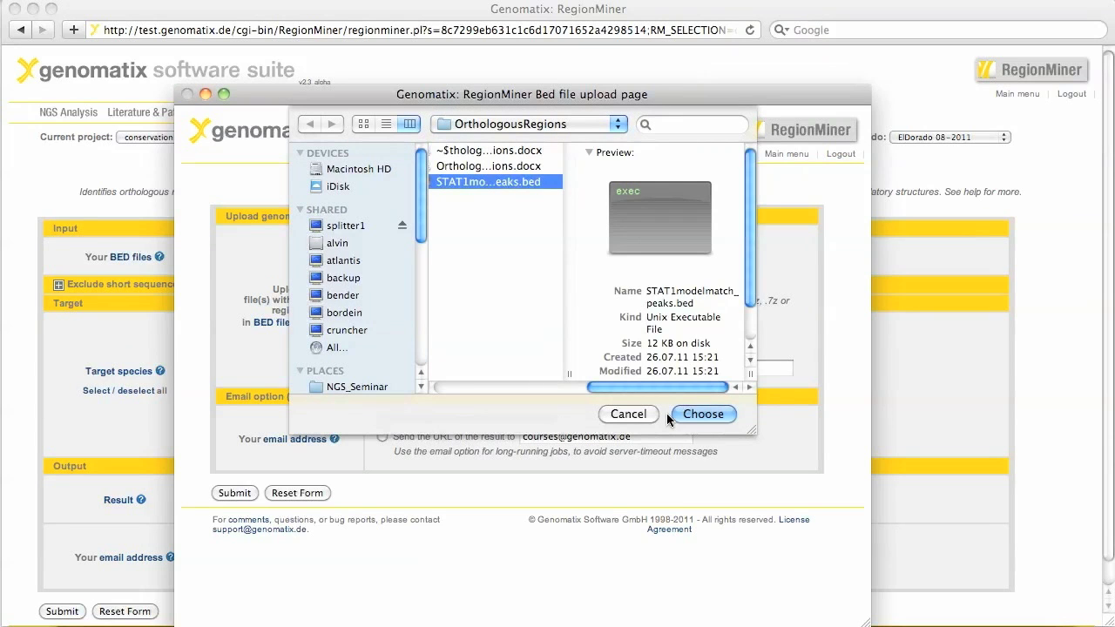
click(697, 416)
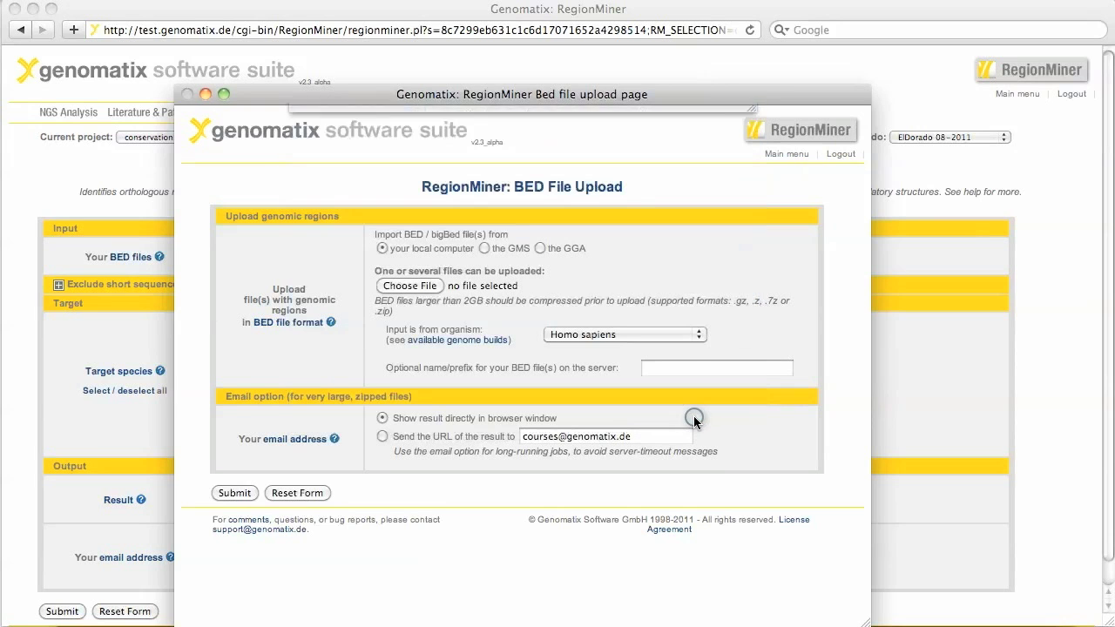
click(234, 504)
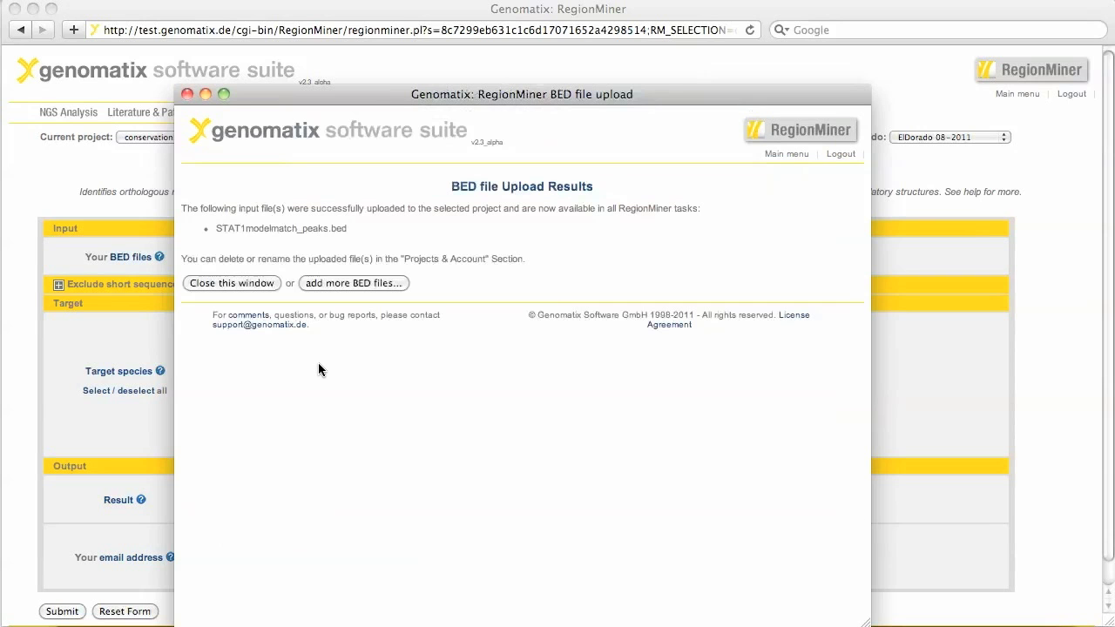
click(232, 283)
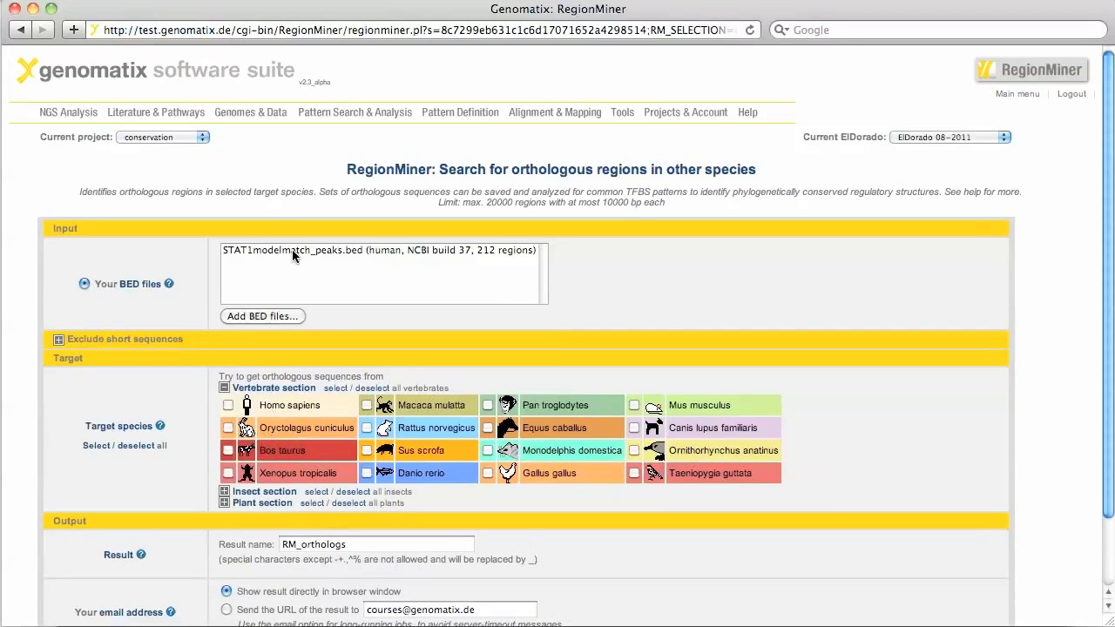
Use the STAT1 BED file as input and target mouse, rabbit, rat, dog, cow and pig
click(292, 251)
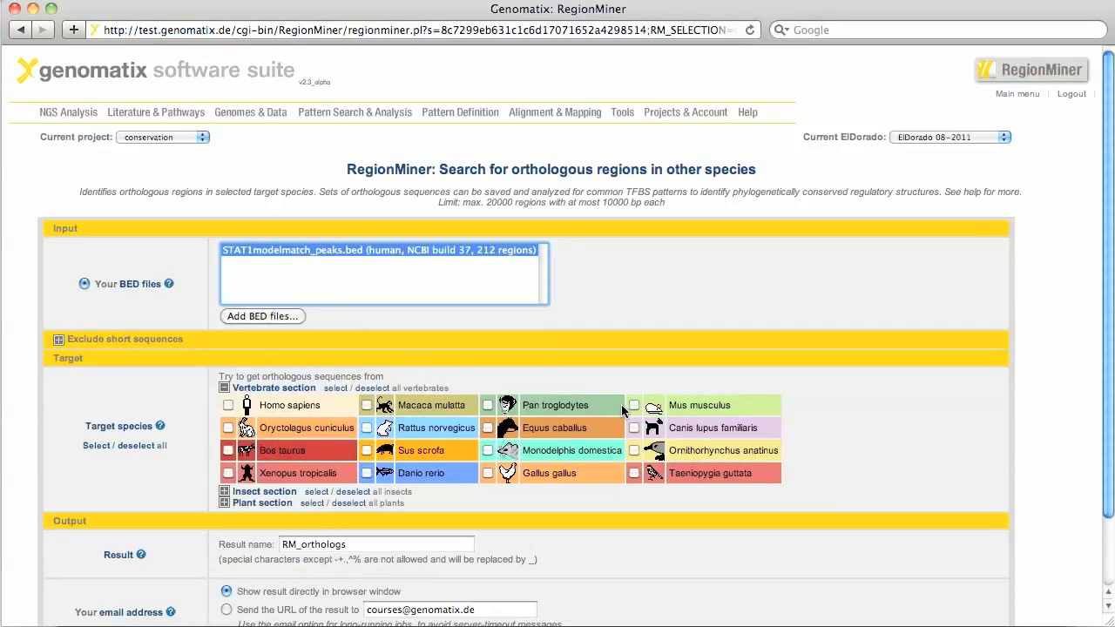
click(633, 405)
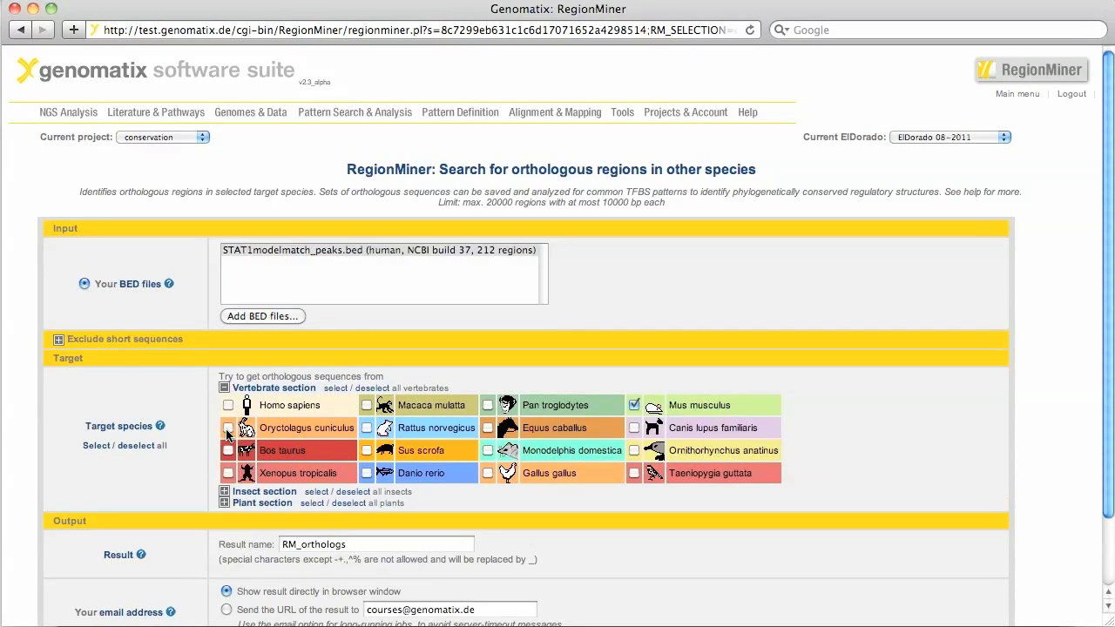
click(227, 430)
click(367, 428)
click(633, 428)
click(228, 451)
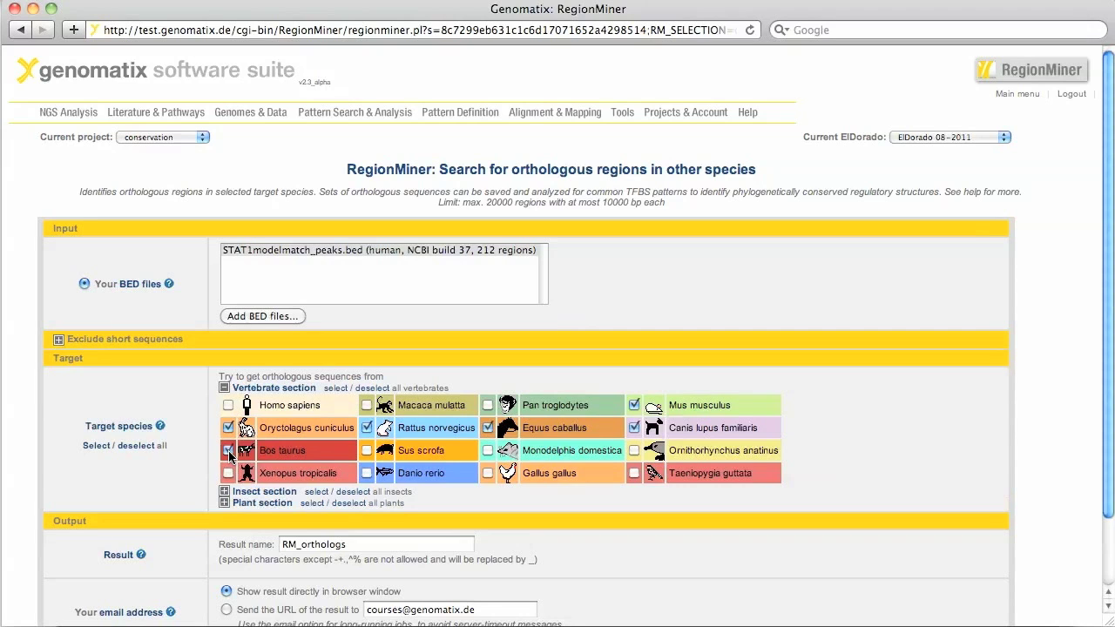
click(367, 450)
scroll(904, 453, down, 2)
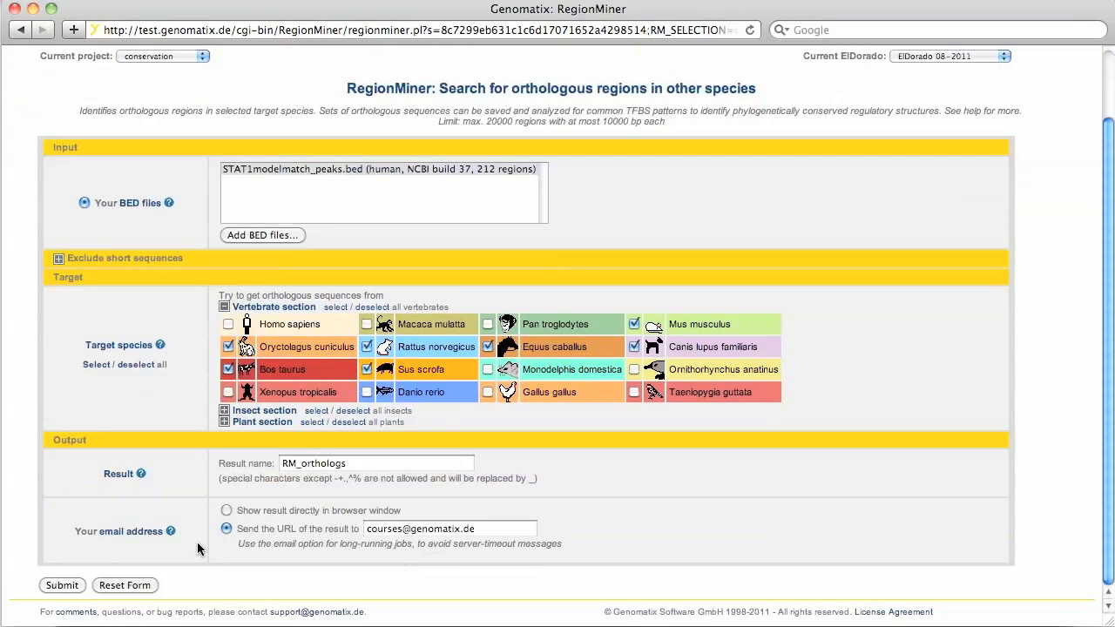
Submit the ortholog search and open its results from the RegionMiner e-mail link
click(62, 586)
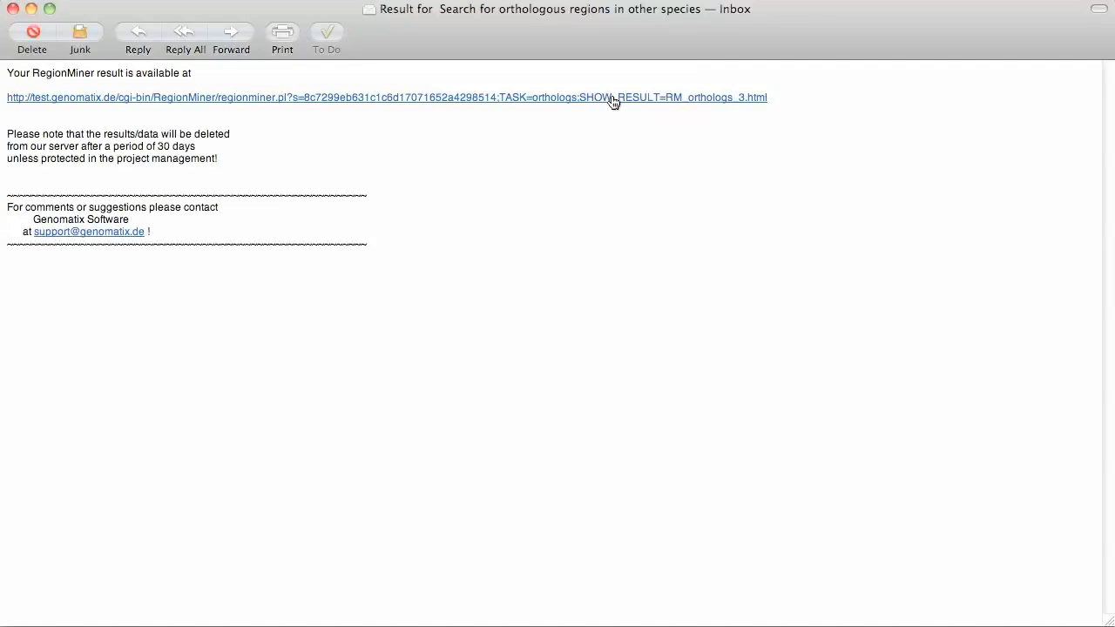
click(614, 102)
scroll(866, 299, down, 5)
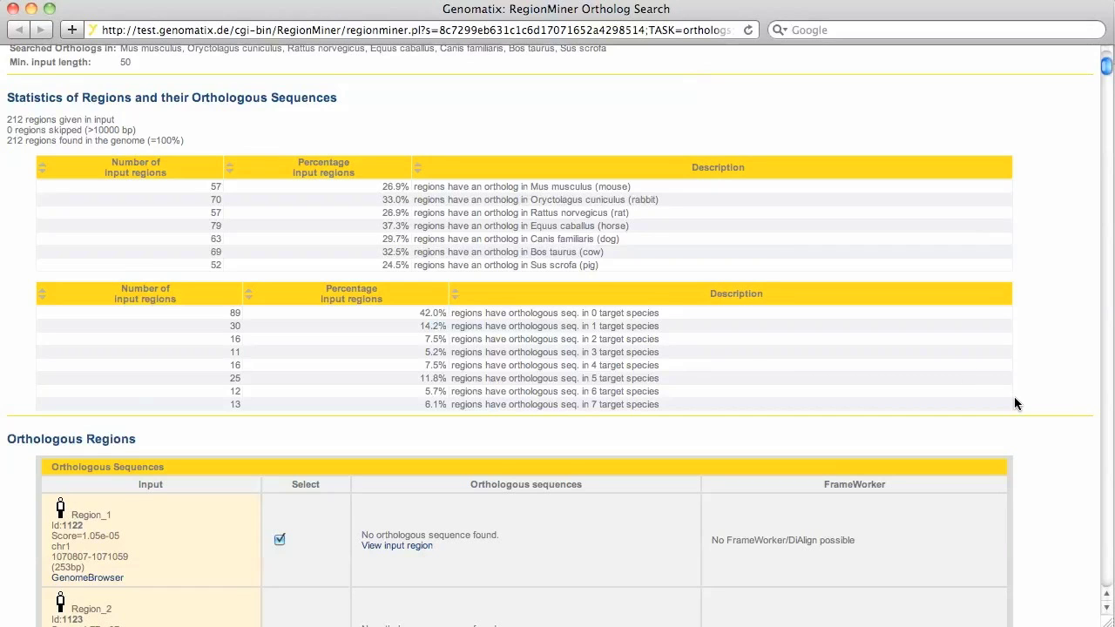
Show Region_8 (chr1:55,939,915-55,940,108) in the Genome Browser
scroll(1014, 399, down, 10)
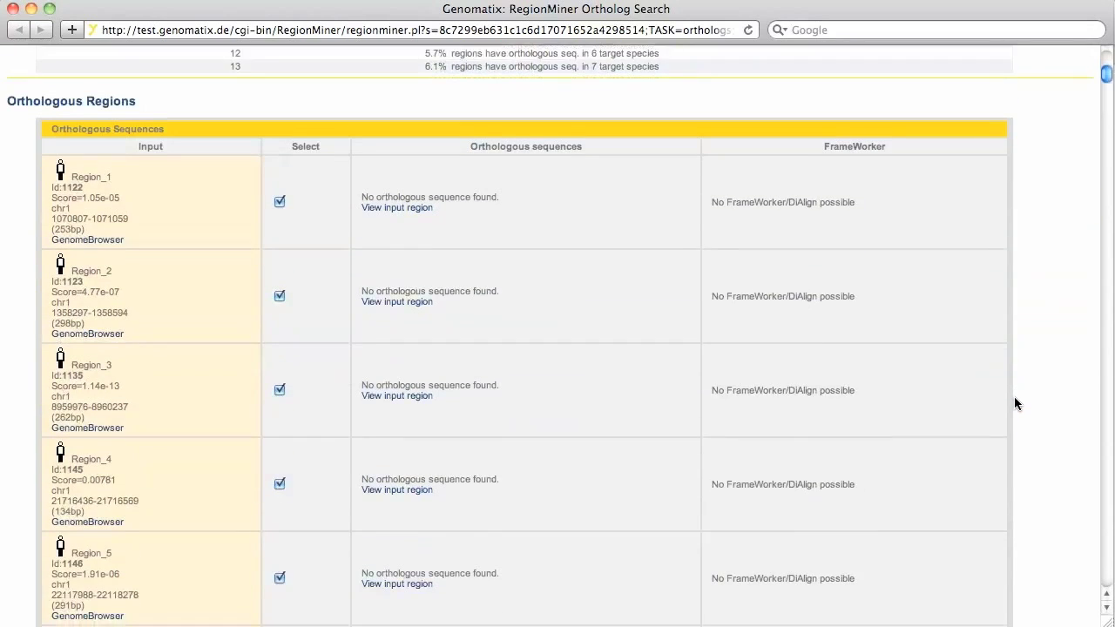
scroll(1015, 403, down, 1)
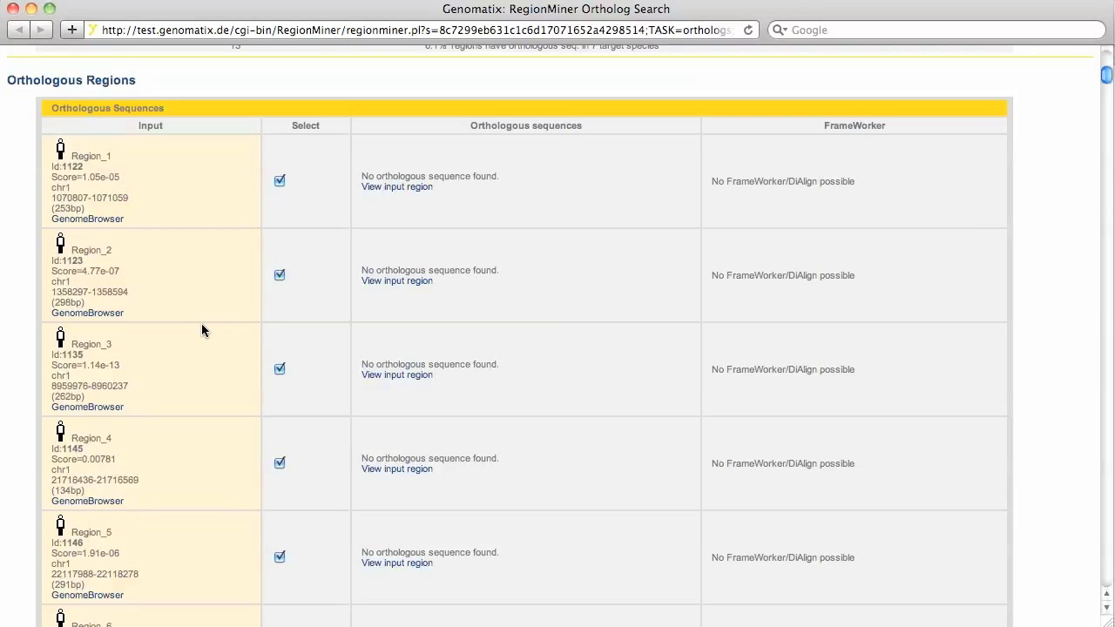
scroll(204, 329, down, 18)
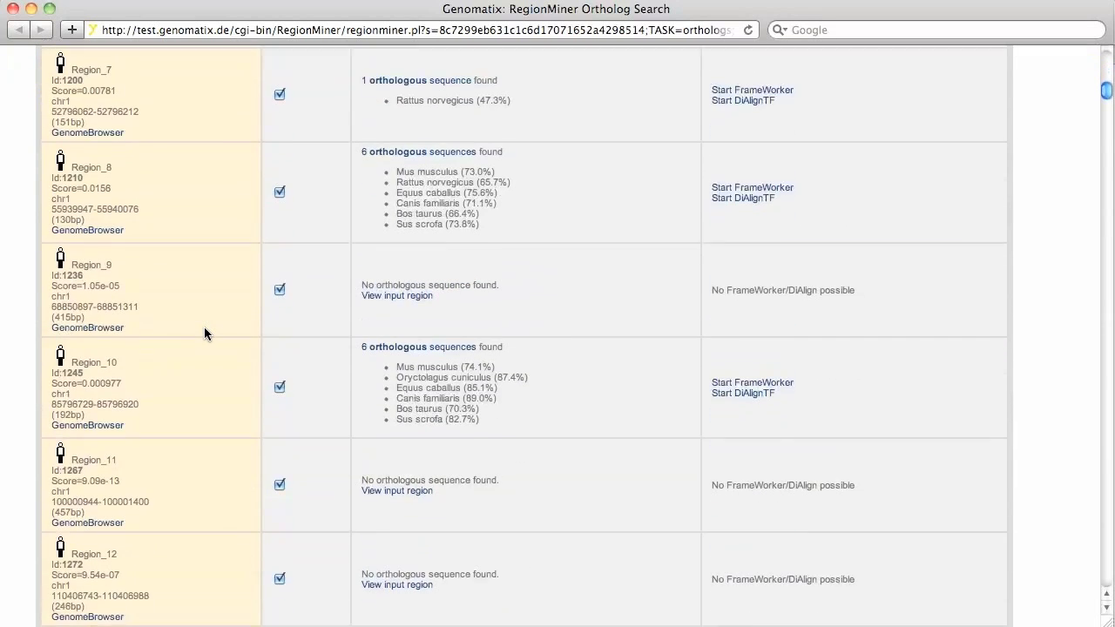
scroll(204, 333, up, 1)
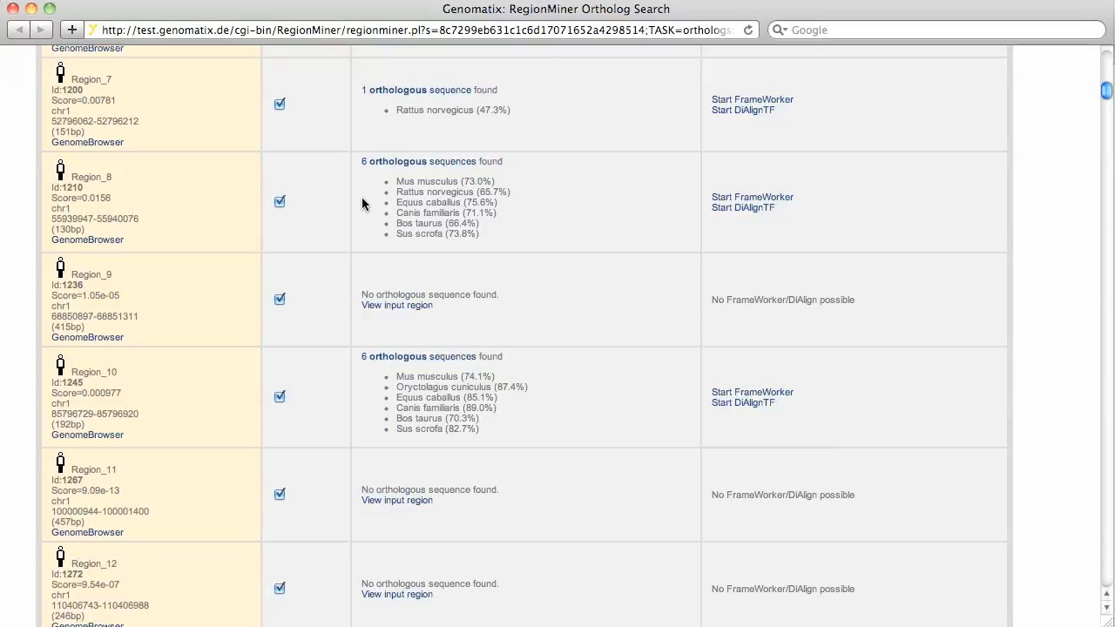
click(104, 240)
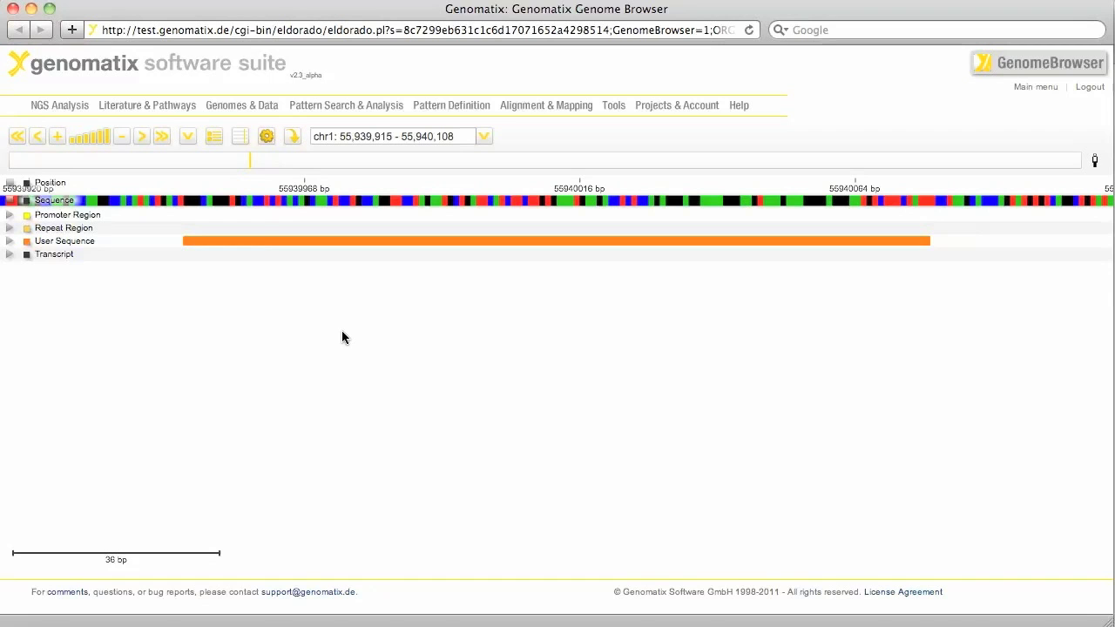
Zoom out to chr1 55,745,993–56,142,622, pan left, and inspect the surrounding repeats and transcripts
scroll(343, 336, down, 2)
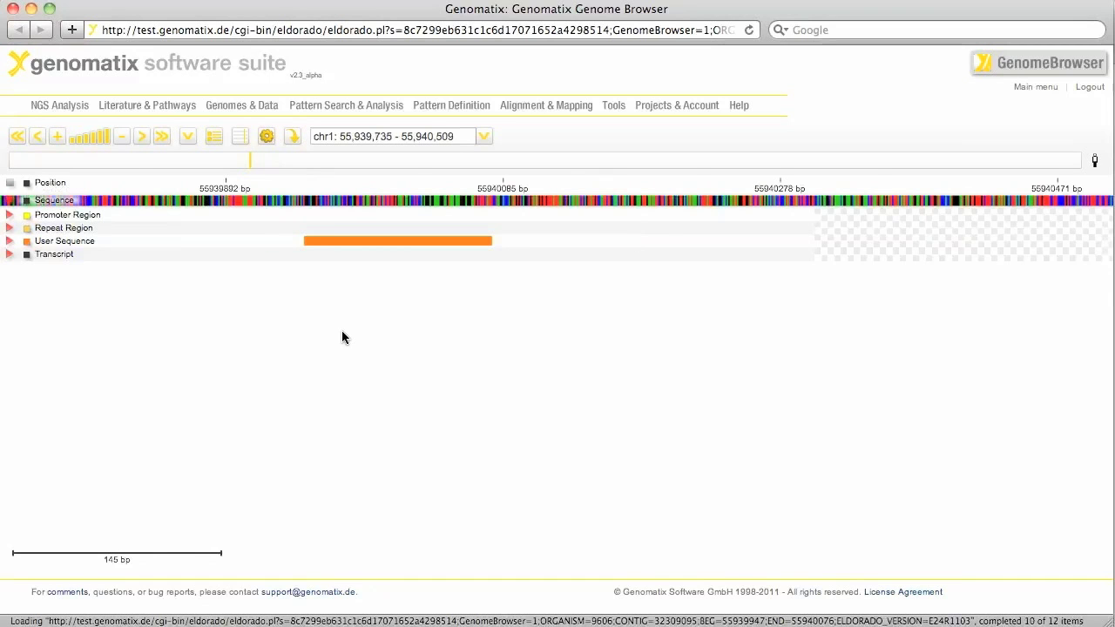
scroll(341, 337, down, 2)
scroll(341, 337, down, 2)
scroll(342, 337, down, 2)
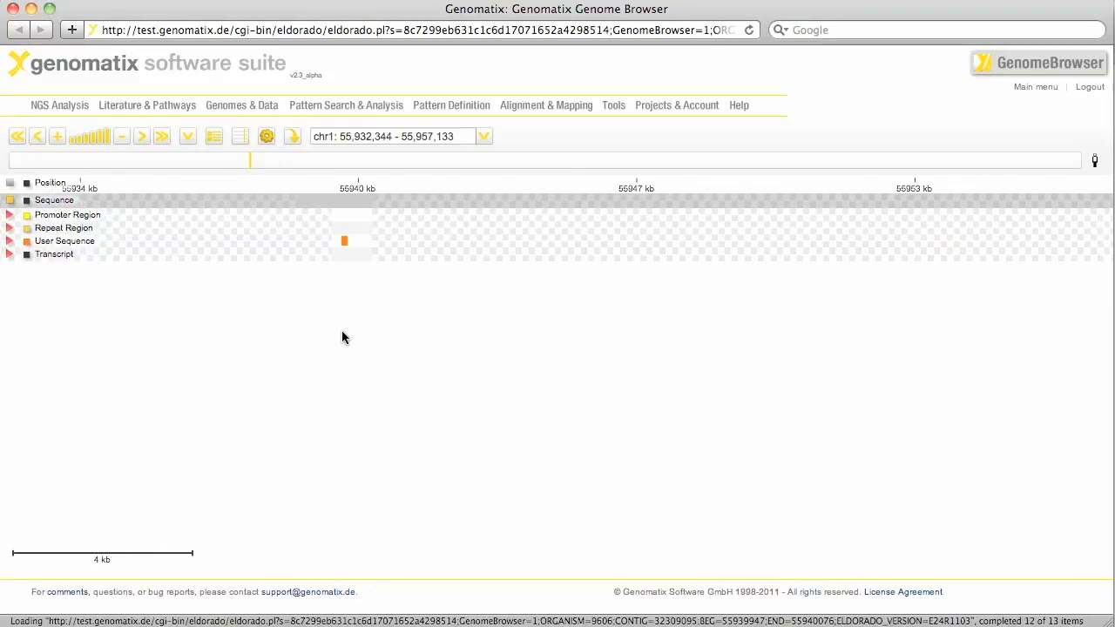
scroll(342, 337, down, 1)
scroll(342, 337, down, 1)
scroll(342, 338, down, 1)
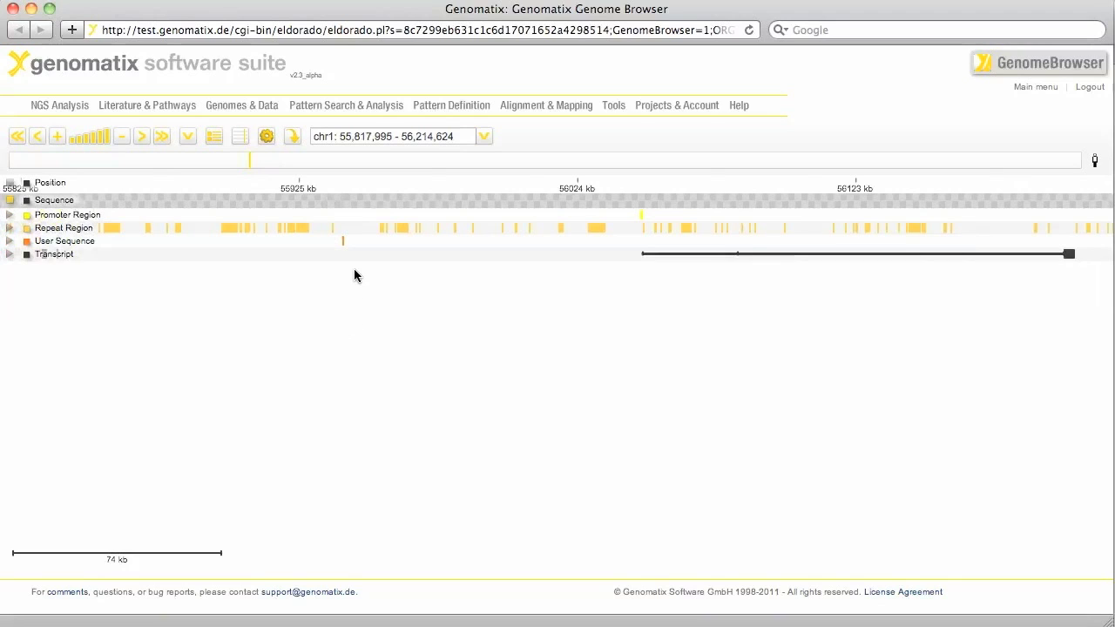
drag(354, 265, 556, 281)
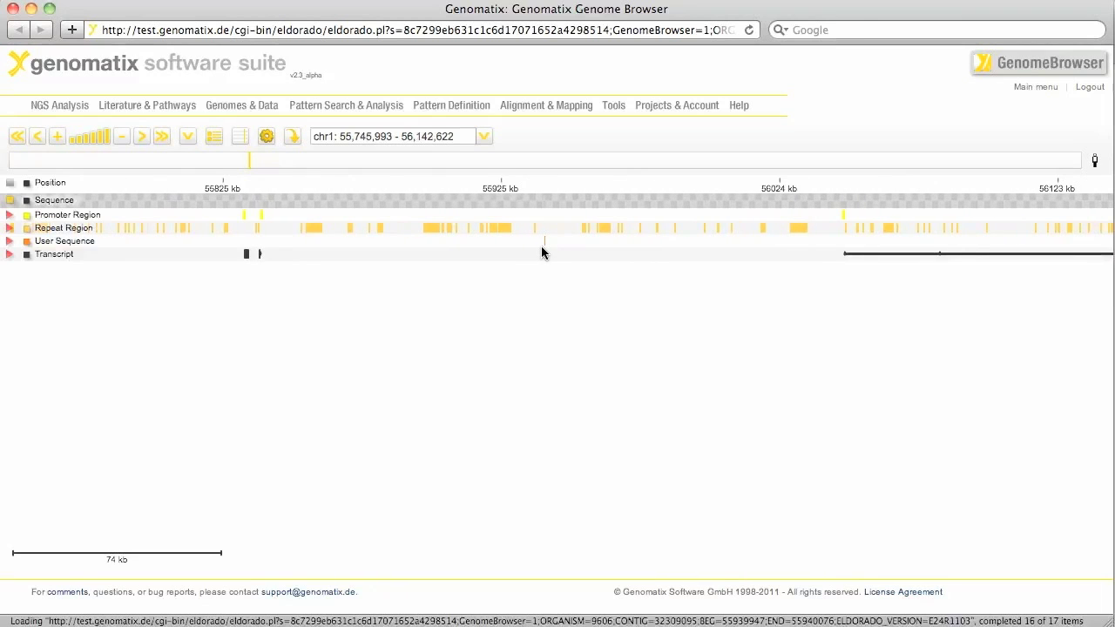
mouse_move(545, 251)
mouse_move(875, 255)
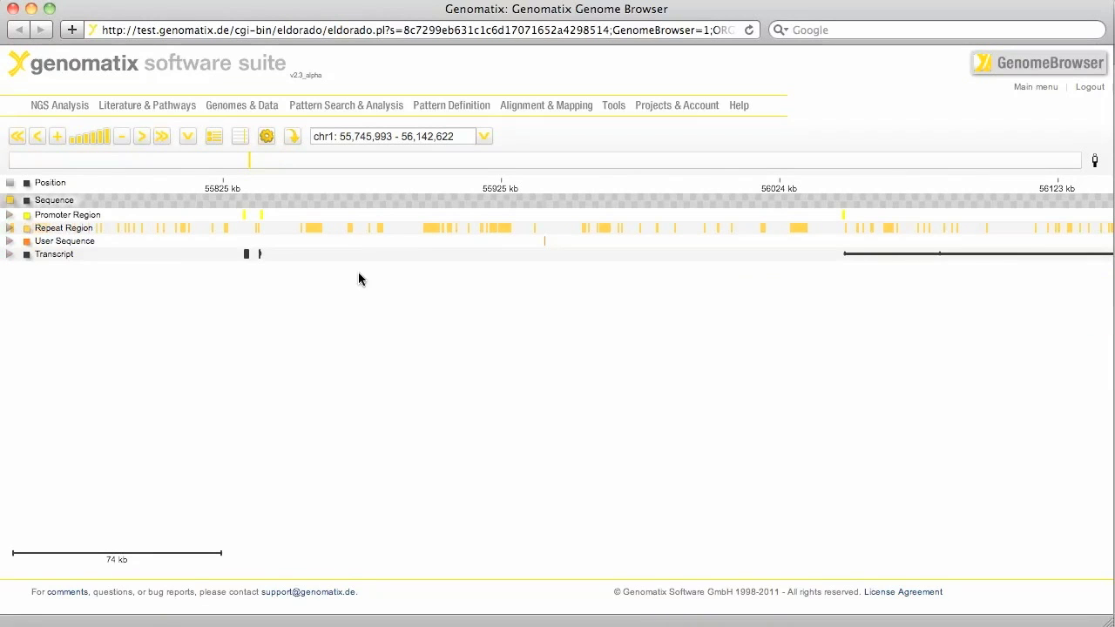
mouse_move(260, 256)
Close the Genome Browser and start FrameWorker on the 7 Region_8 ortholog sequences
click(12, 9)
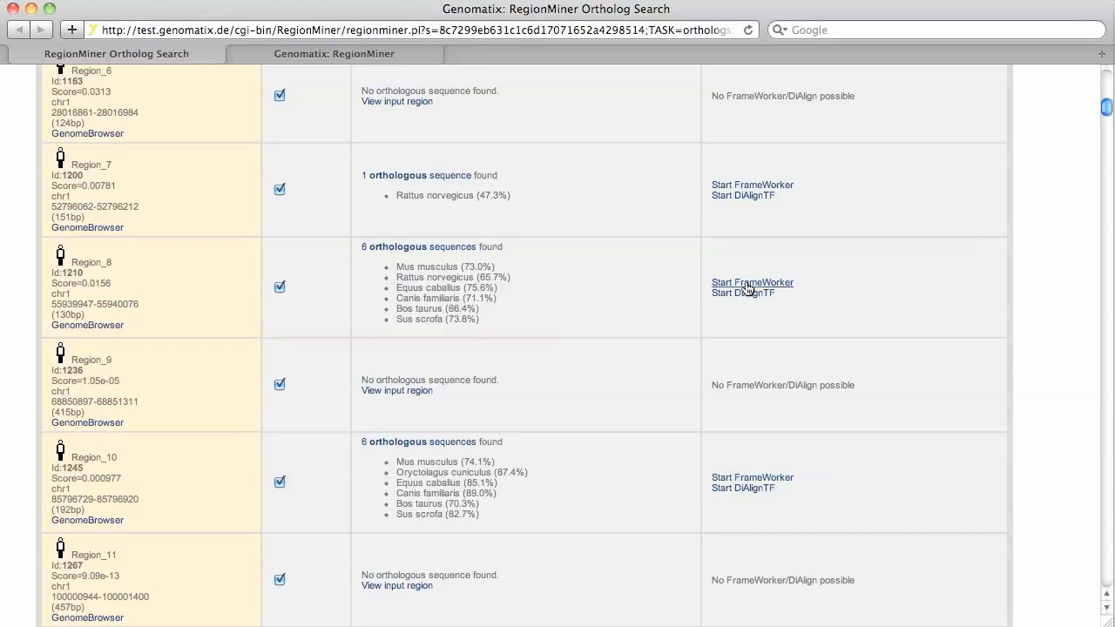
click(747, 284)
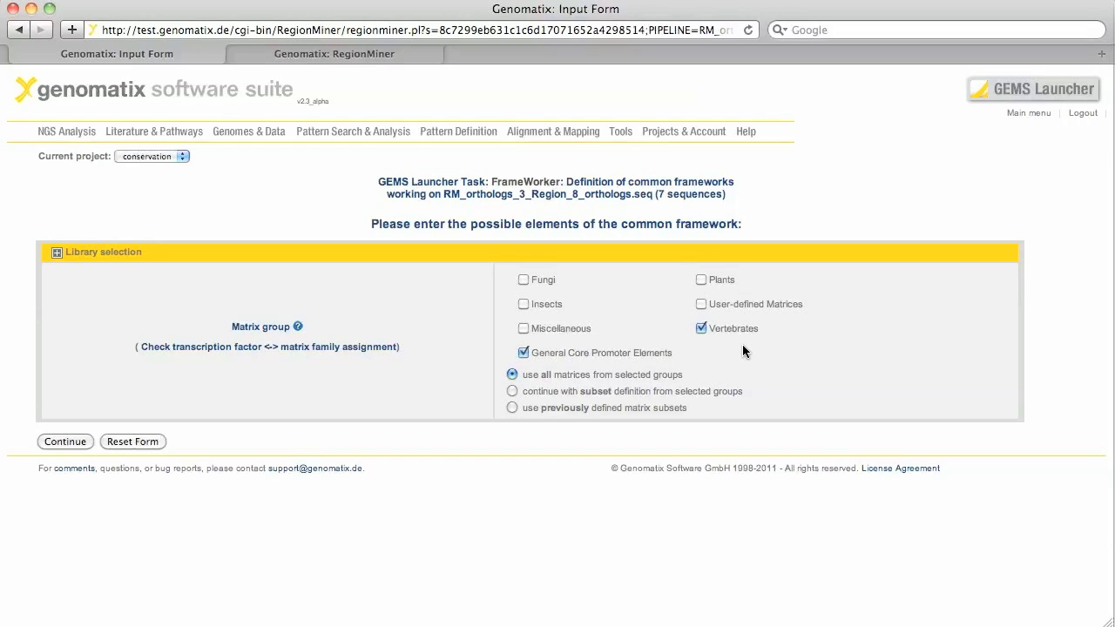
Require frameworks in 4 of 7 sequences (57 %) with Region_8_Human mandatory
click(58, 440)
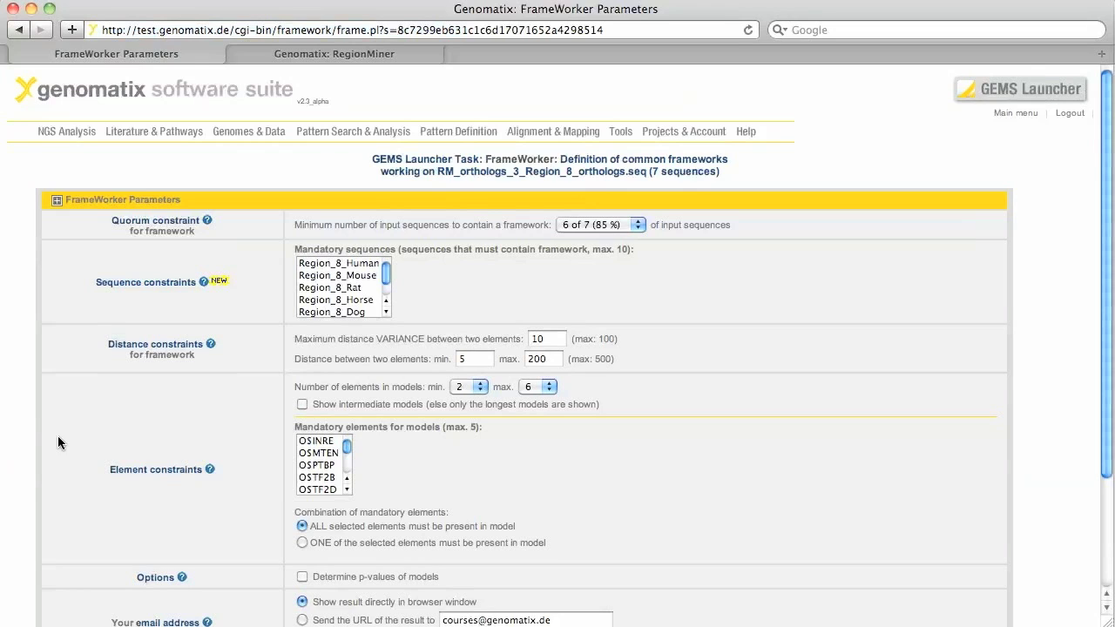
click(637, 225)
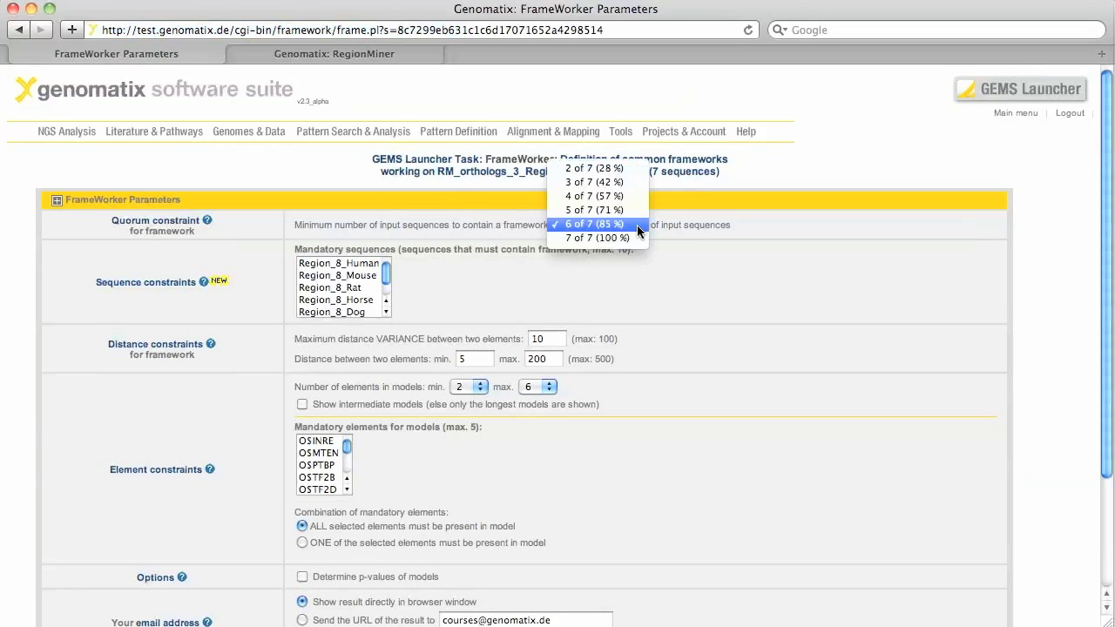
click(589, 197)
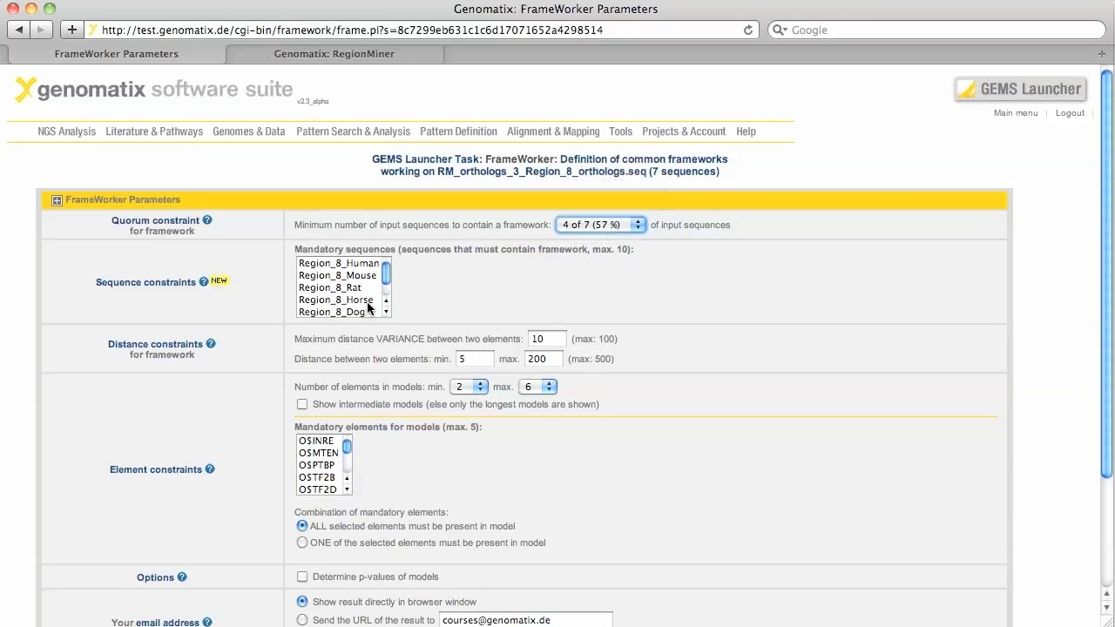
click(357, 266)
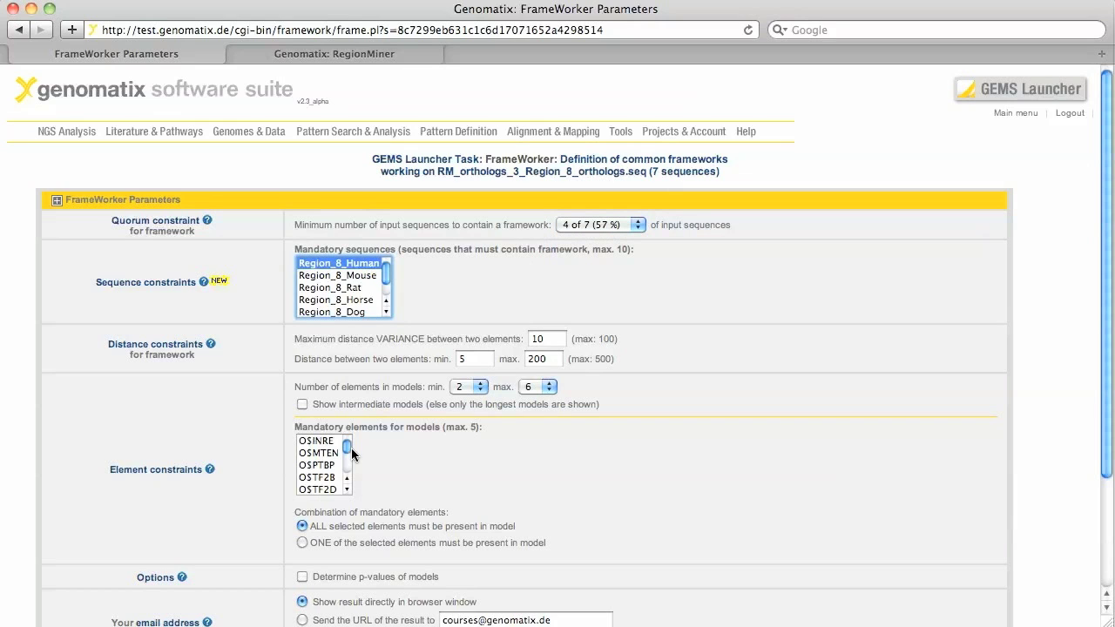
Make V$STAT the mandatory framework element
drag(346, 446, 347, 470)
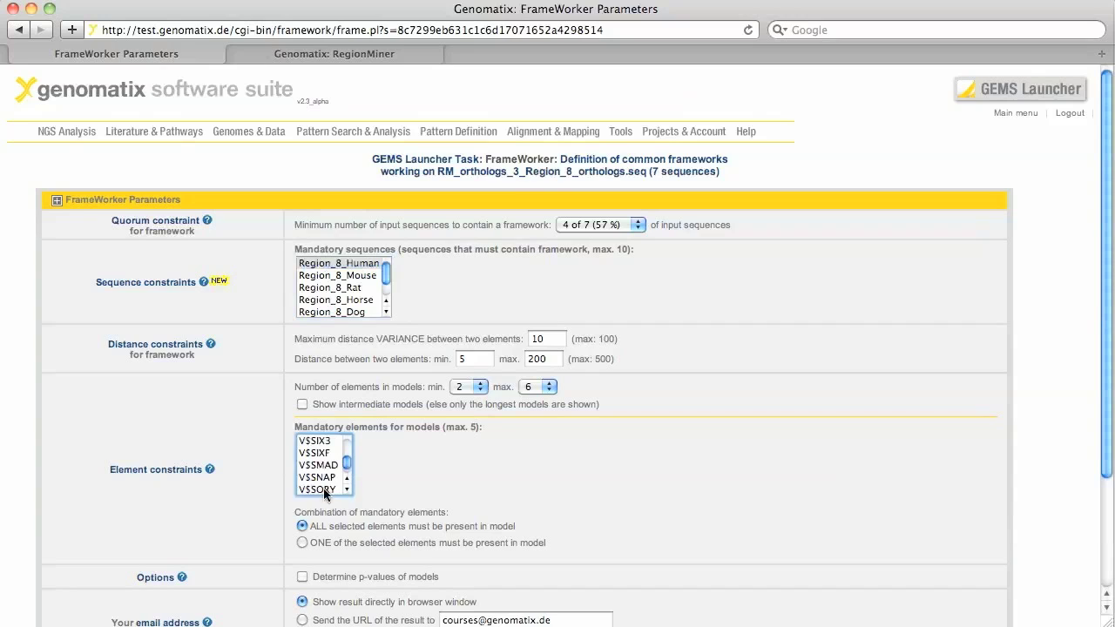
click(348, 489)
click(348, 490)
click(347, 490)
click(347, 490)
click(321, 478)
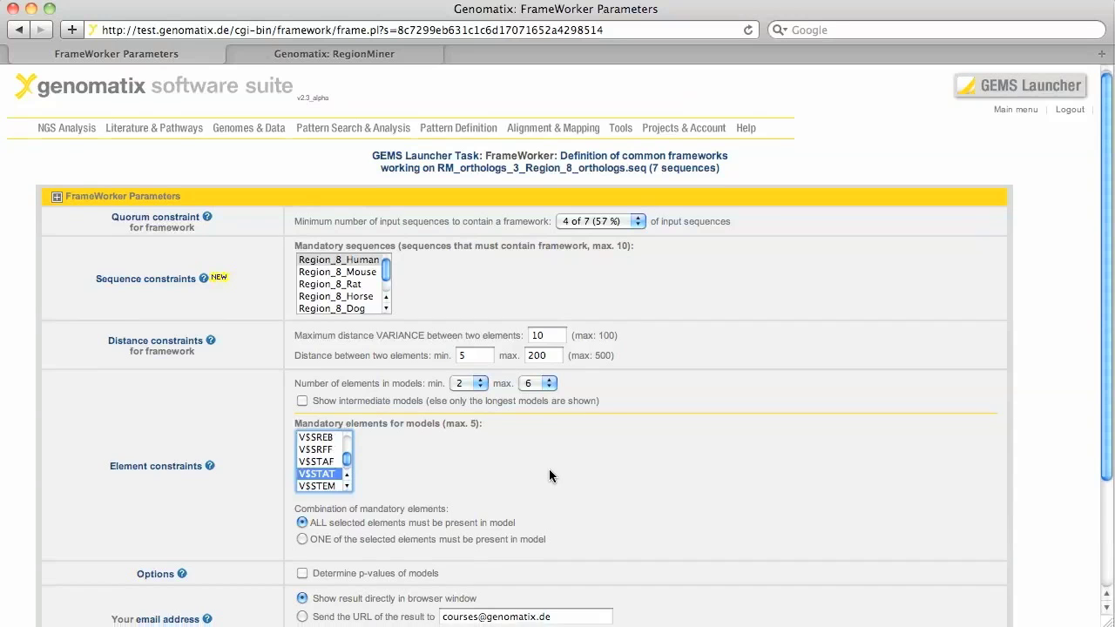
scroll(548, 475, down, 4)
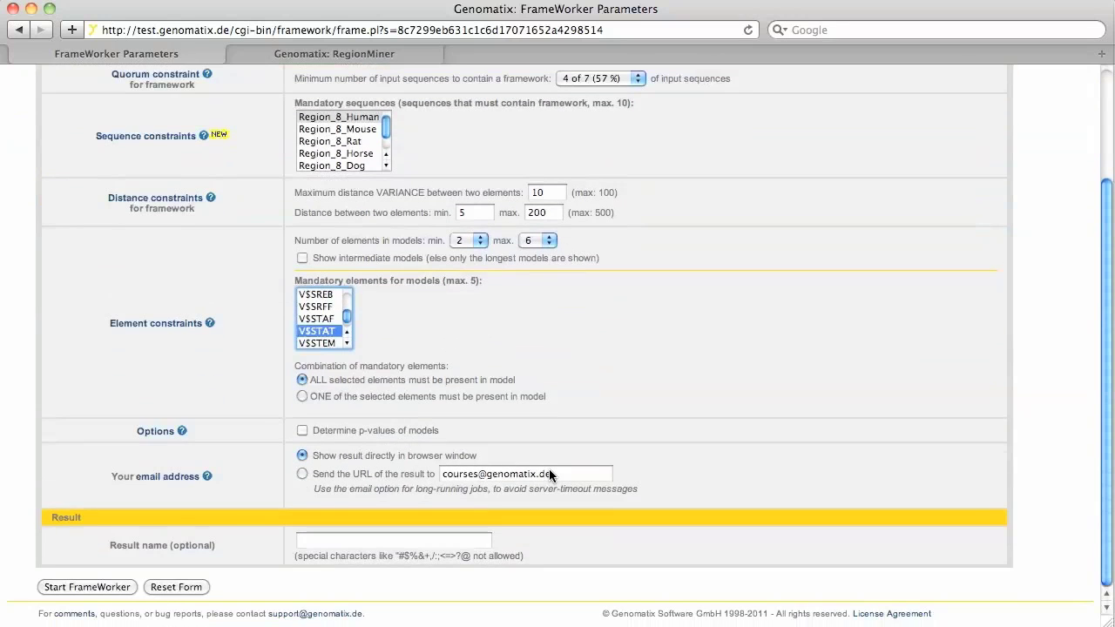
Run FrameWorker and view the three 3-element models, led by V$AP1R, V$EVI1, V$STAT
click(127, 588)
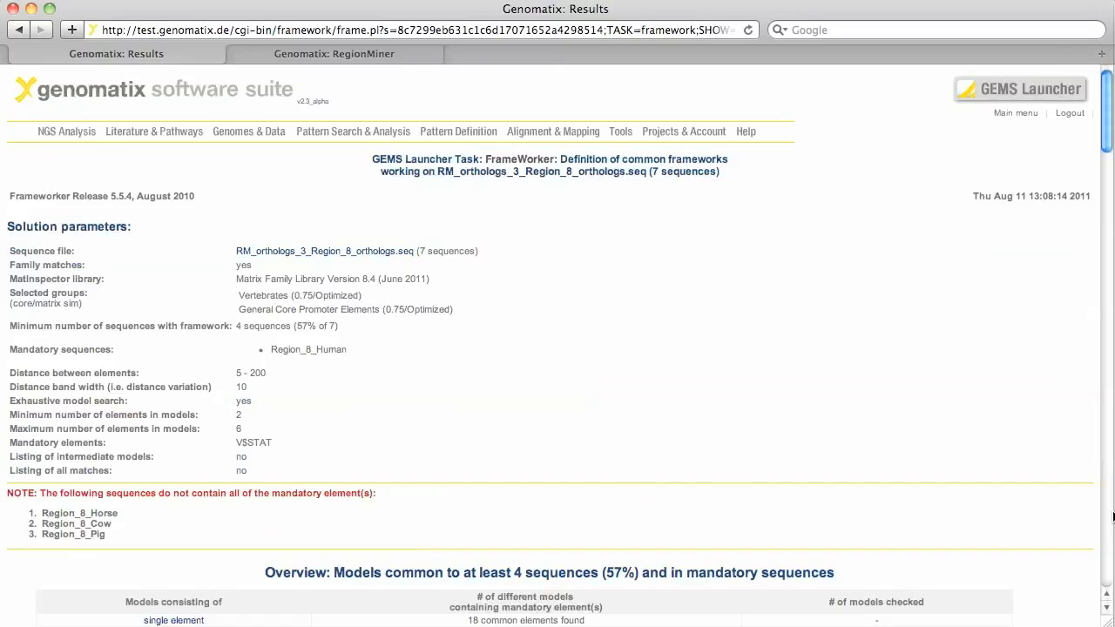
drag(1107, 126, 1105, 184)
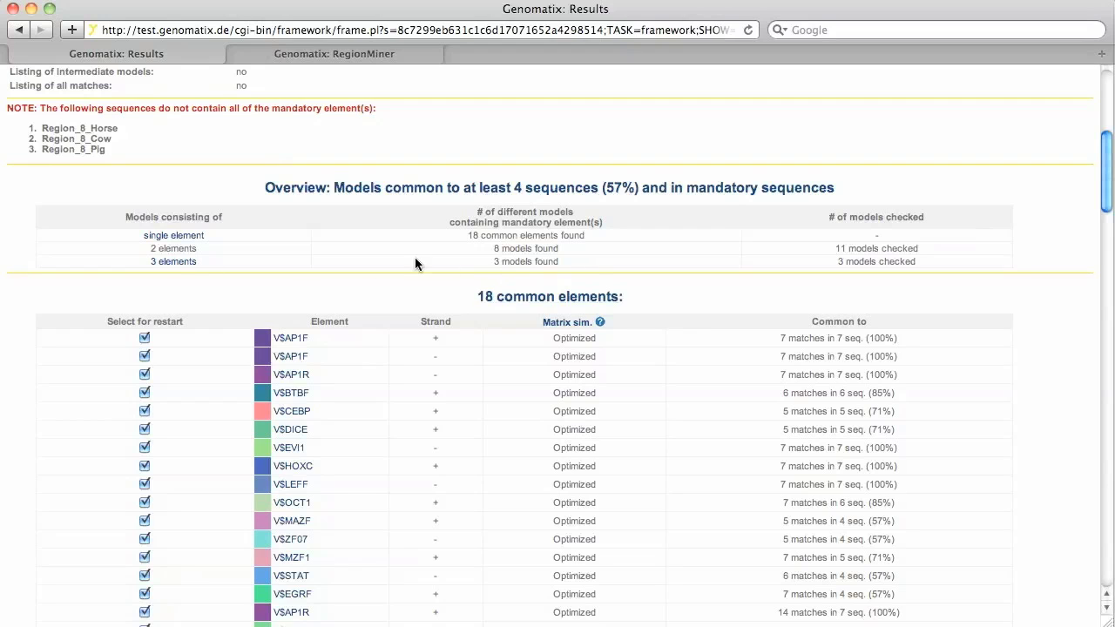
click(178, 262)
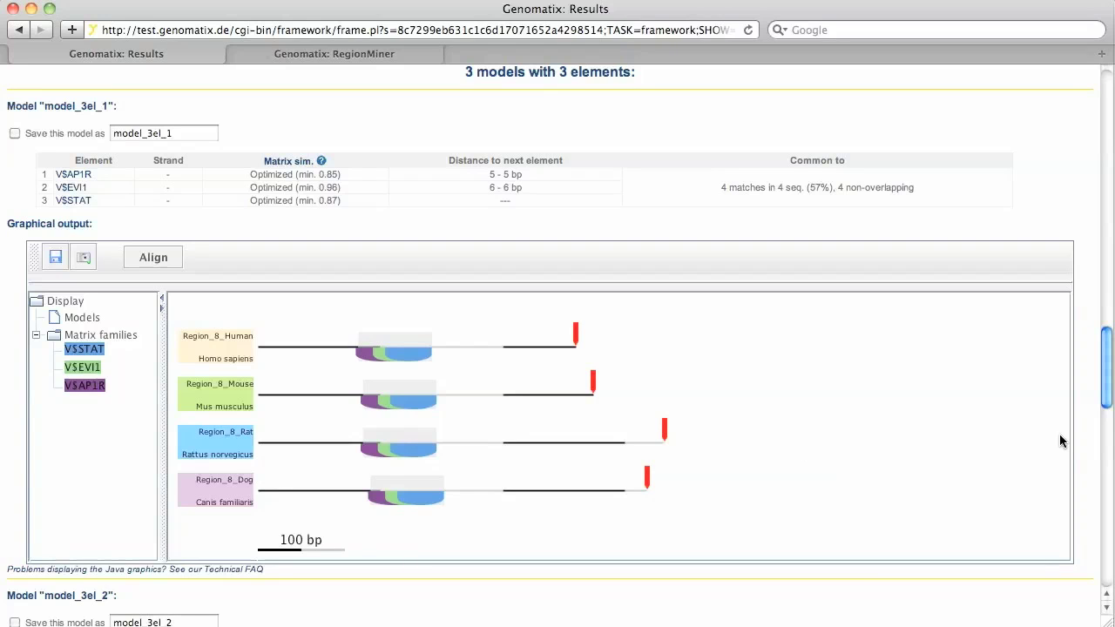
drag(1110, 345, 1110, 423)
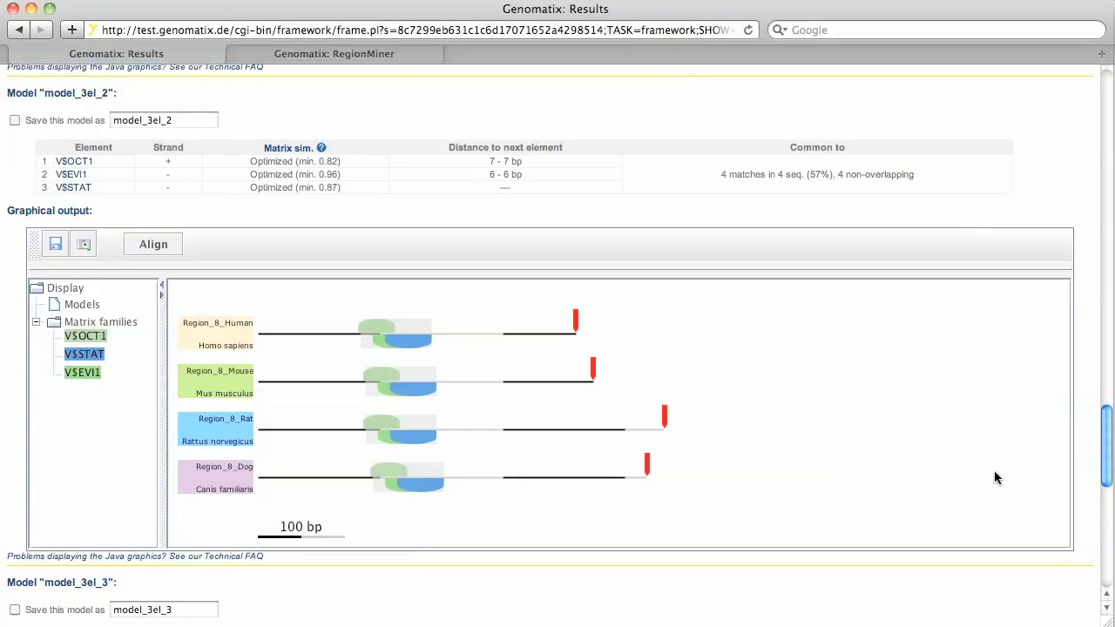
drag(1109, 448, 1112, 520)
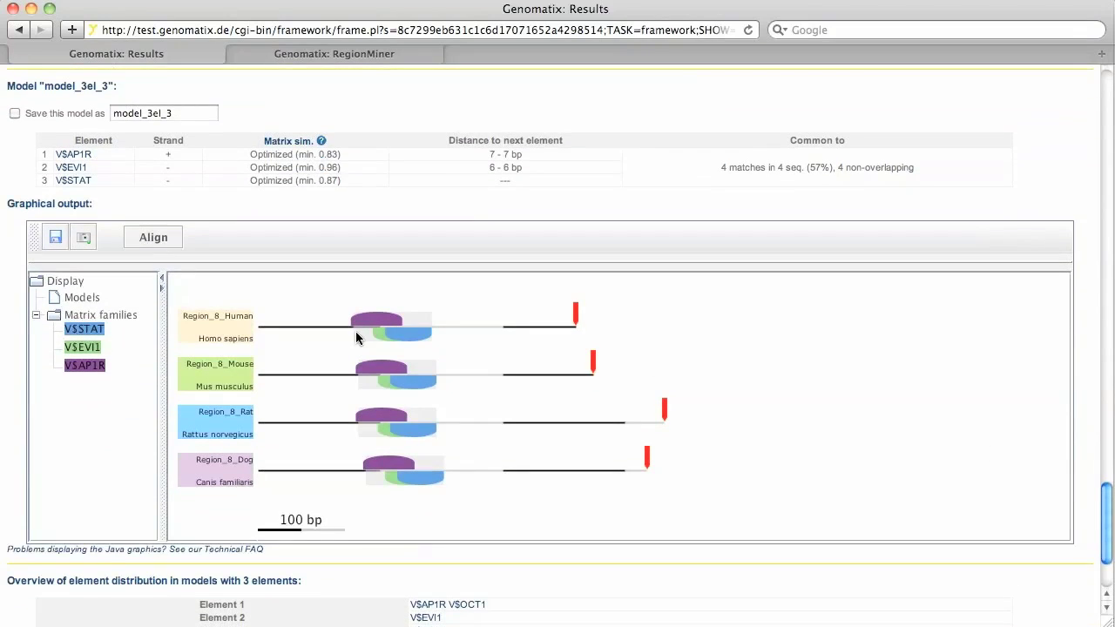